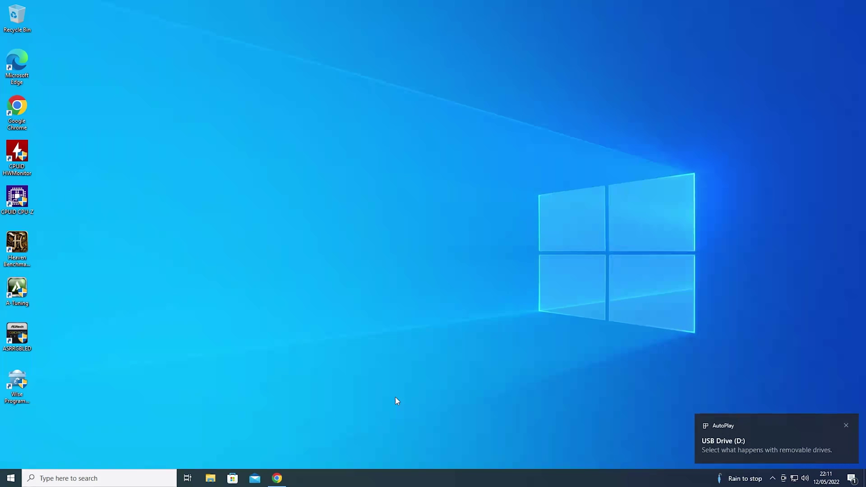
# Open File Explorer and show USB Drive (D:).
pyautogui.rightClick(15, 482)
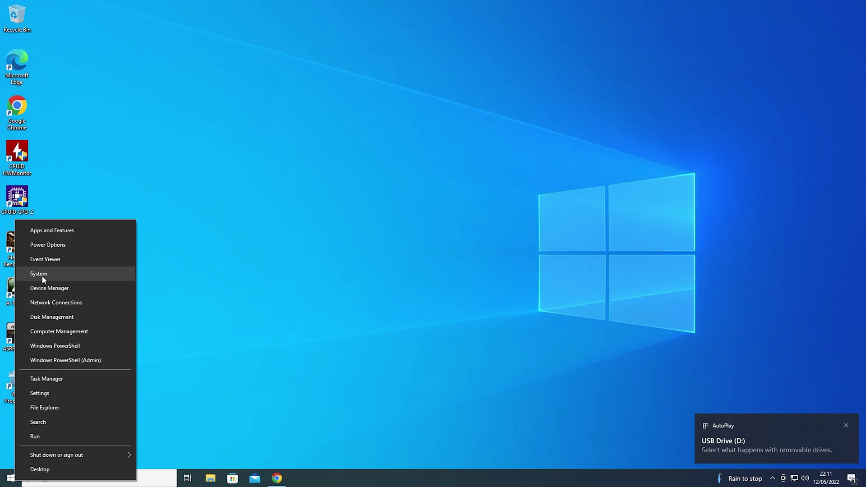
pyautogui.press('e')
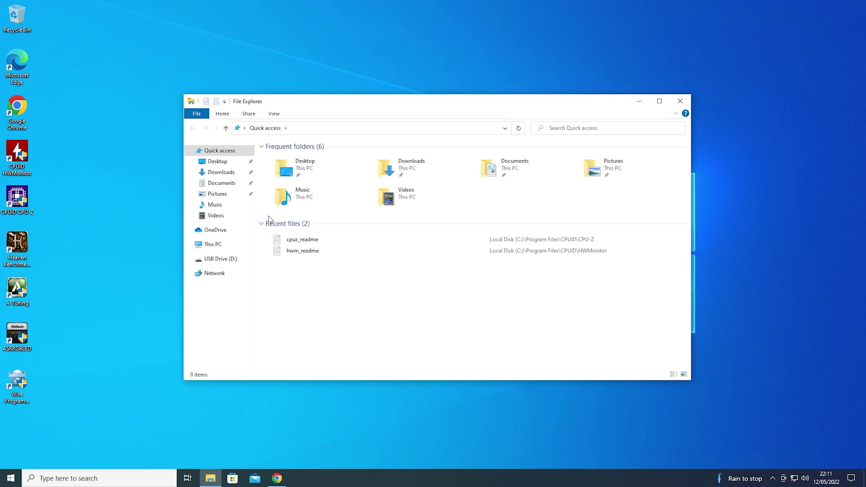
pyautogui.click(211, 261)
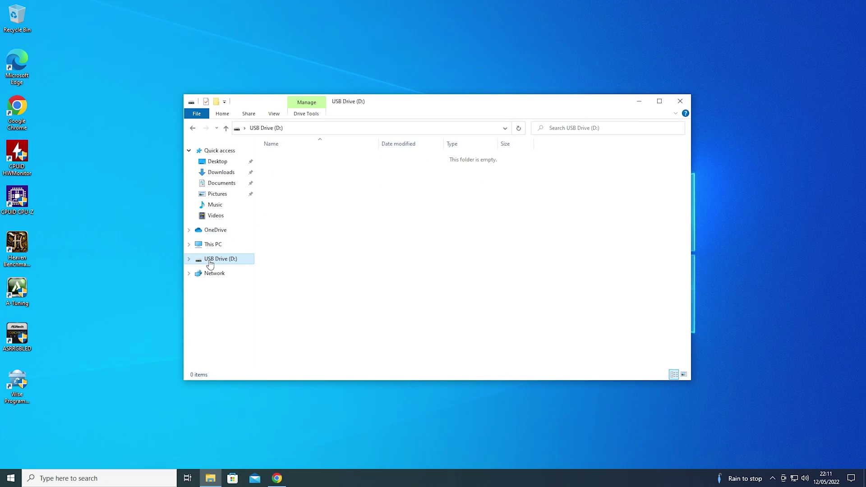
# Quick-format USB Drive (D:) as FAT32 with default allocation size, then close the format window.
pyautogui.rightClick(208, 259)
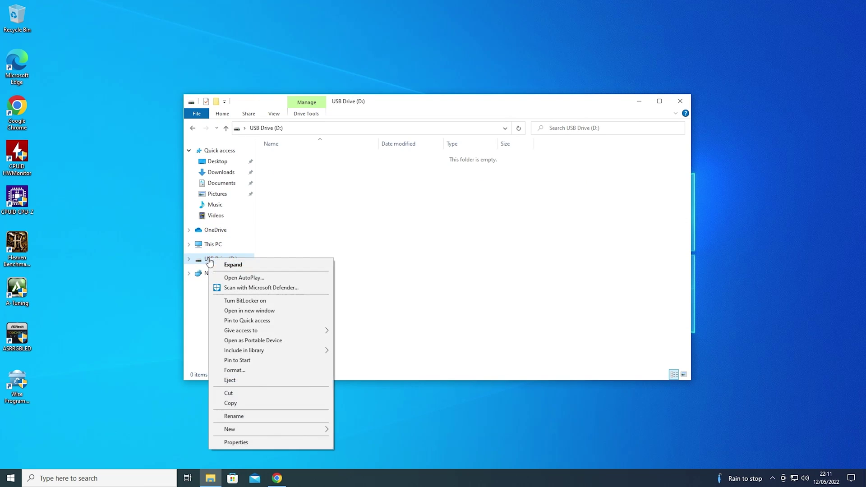
pyautogui.click(242, 370)
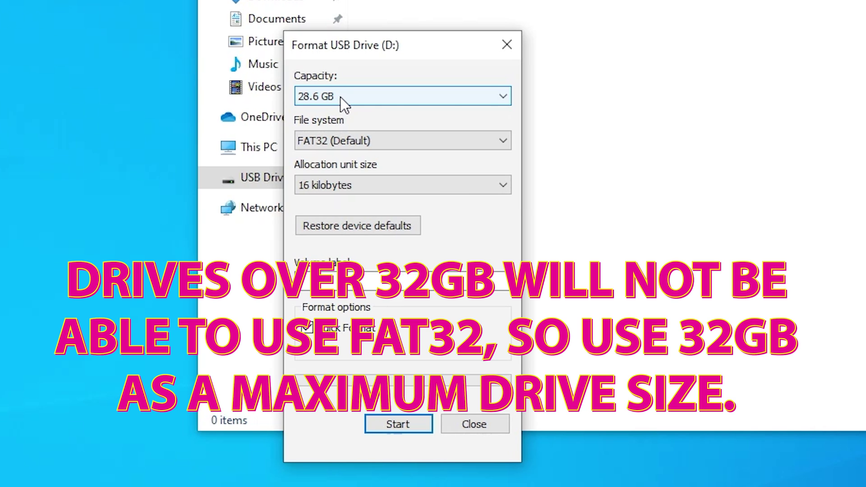
pyautogui.click(339, 95)
pyautogui.click(340, 95)
pyautogui.click(393, 188)
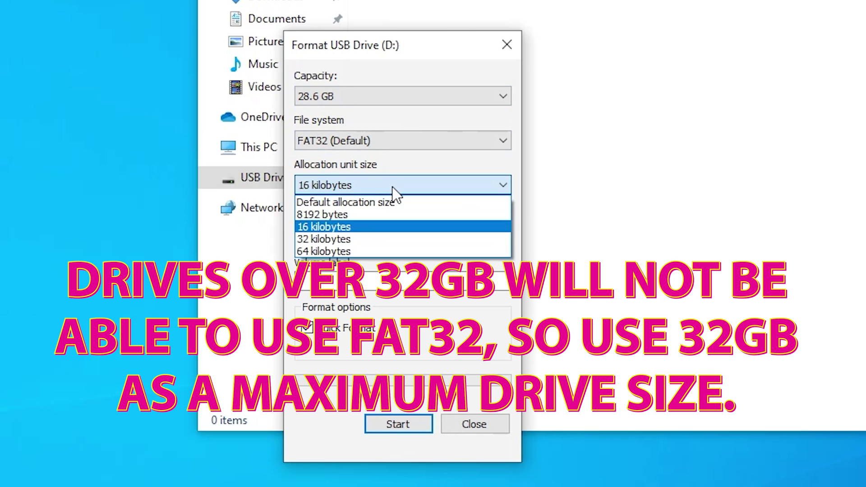
pyautogui.click(351, 203)
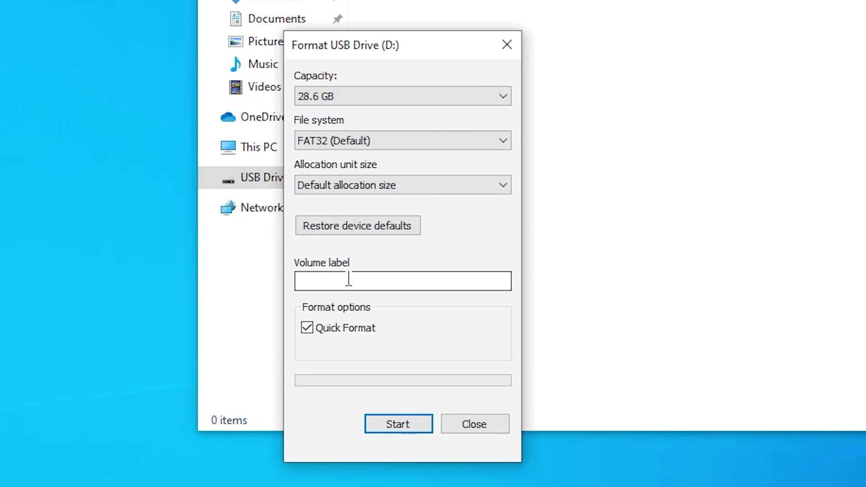
pyautogui.click(383, 424)
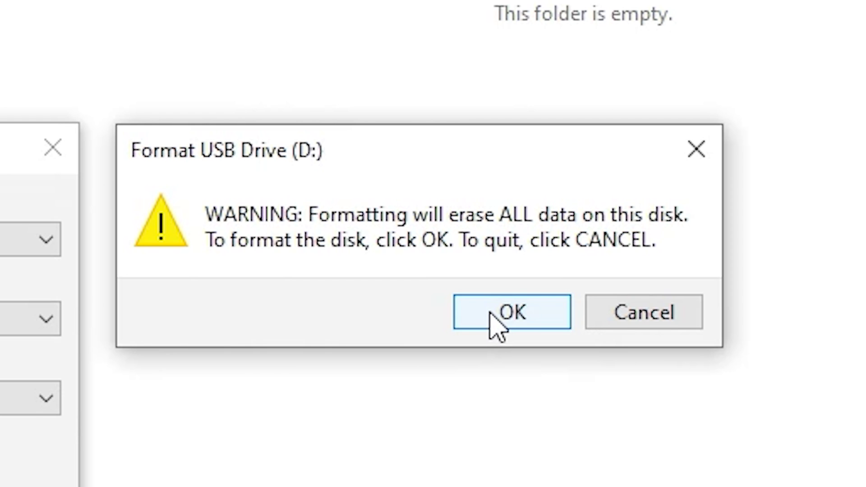
pyautogui.click(492, 314)
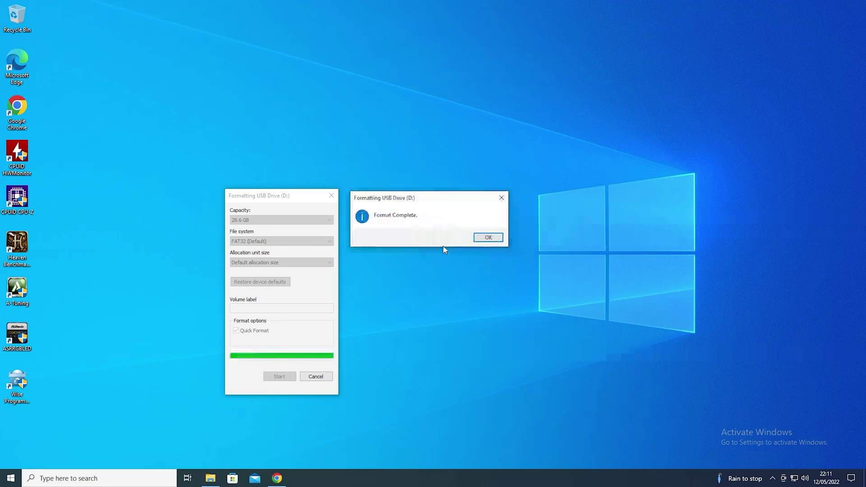
pyautogui.click(488, 238)
pyautogui.click(332, 197)
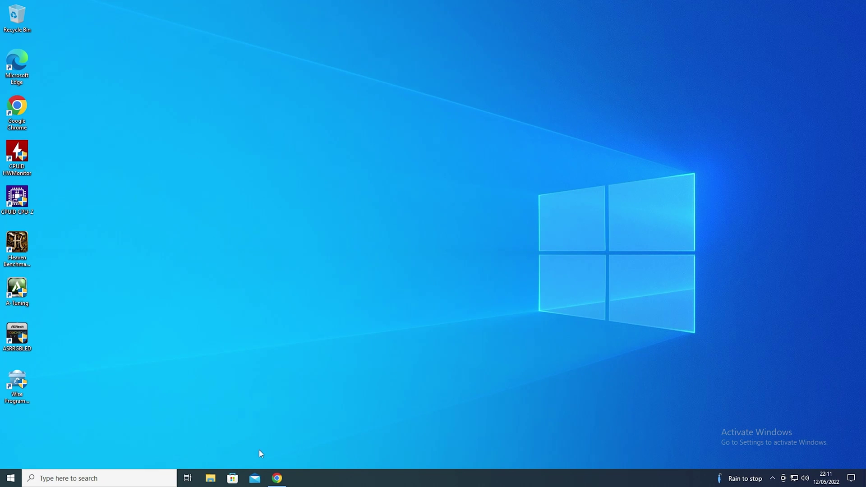
# Open the official ASRock B450M Pro4 page from Chrome's b450m pro4 results and scroll its overview.
pyautogui.click(277, 479)
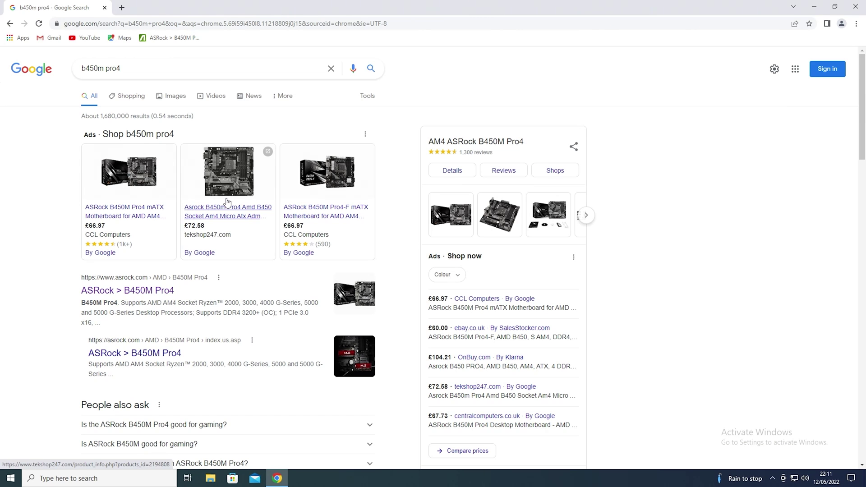
pyautogui.moveTo(229, 196)
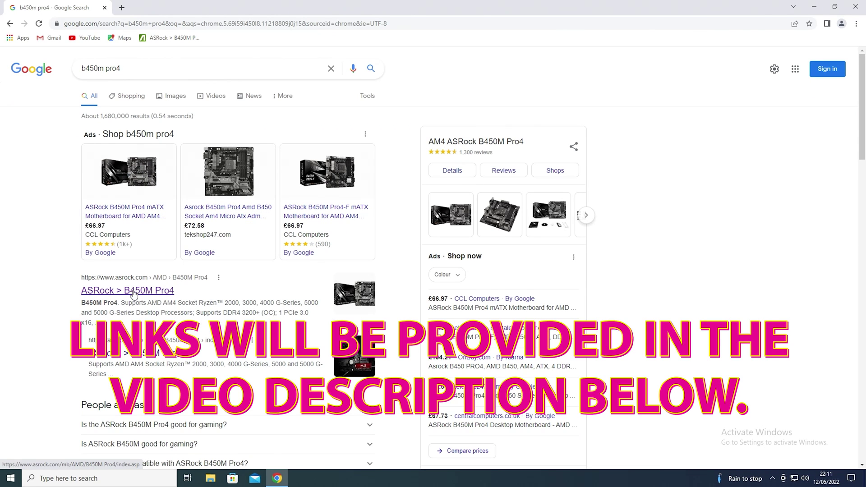
pyautogui.click(134, 294)
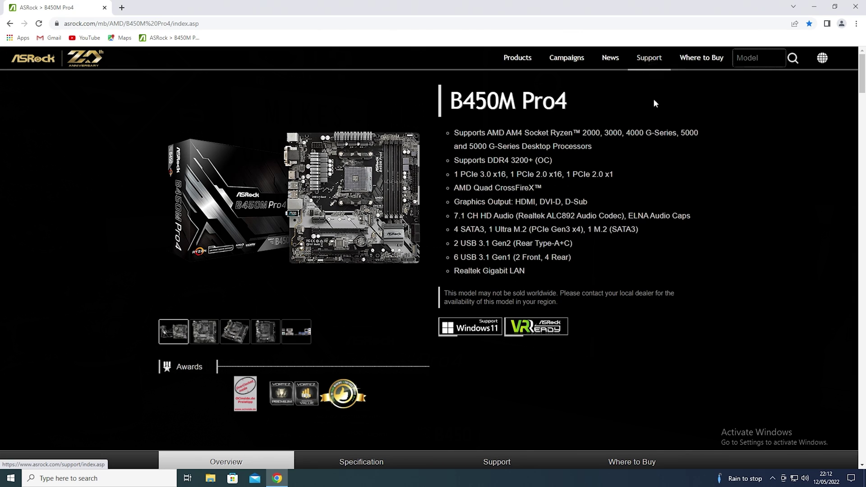
pyautogui.scroll(-5, 659, 277)
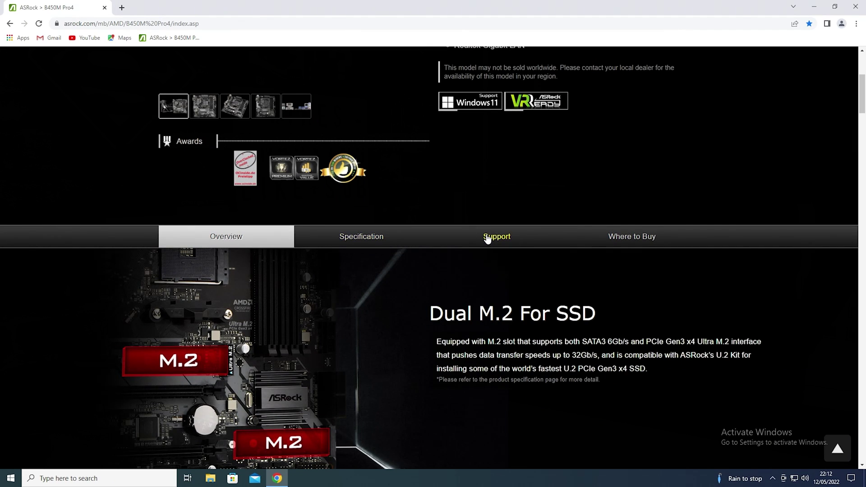
# Show the B450M Pro4 CPU Support List and scroll through each processor's validated BIOS version.
pyautogui.click(496, 238)
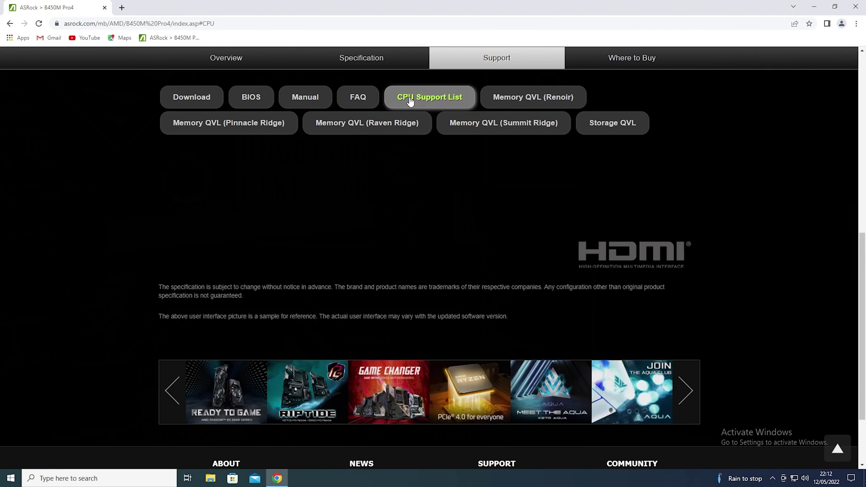
pyautogui.click(410, 101)
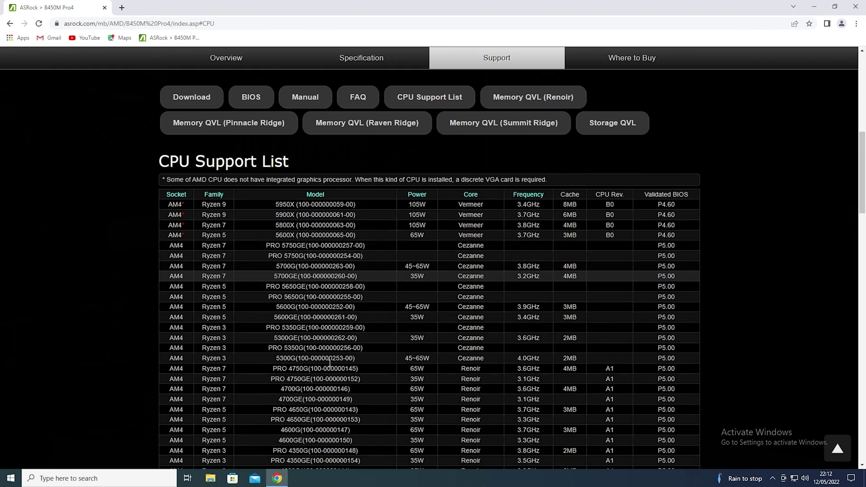
pyautogui.scroll(-2, 294, 313)
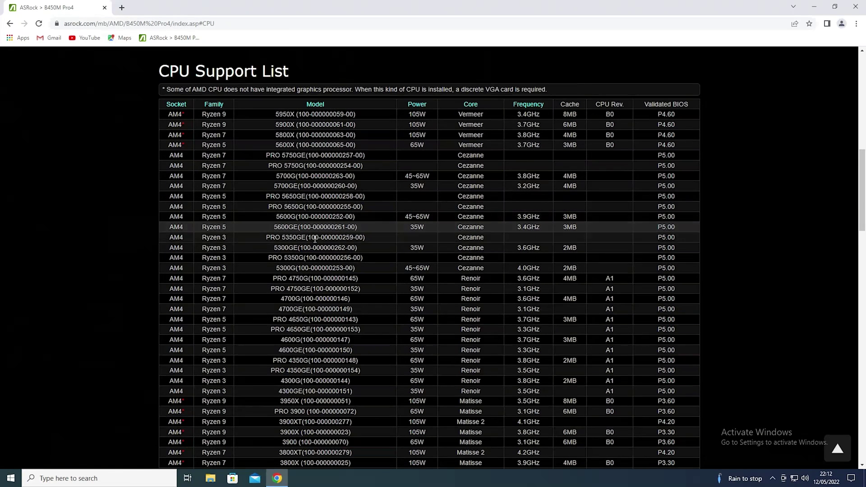
pyautogui.scroll(-2, 311, 280)
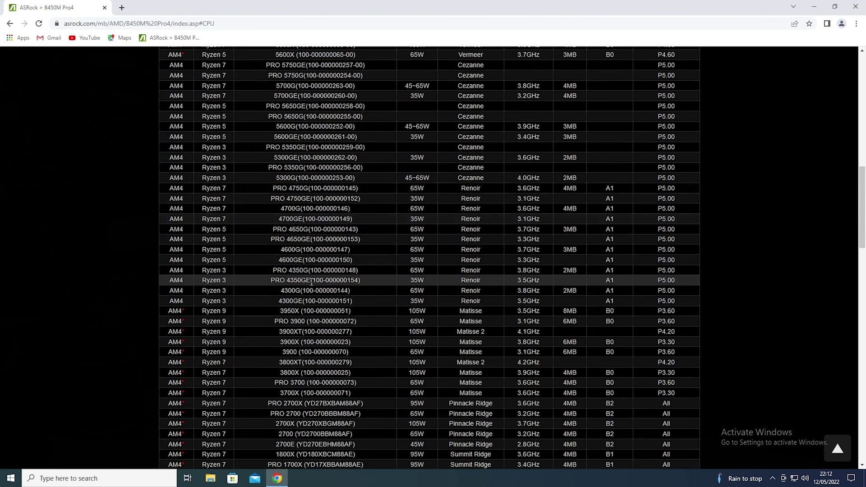
pyautogui.scroll(-2, 311, 282)
pyautogui.scroll(-3, 313, 283)
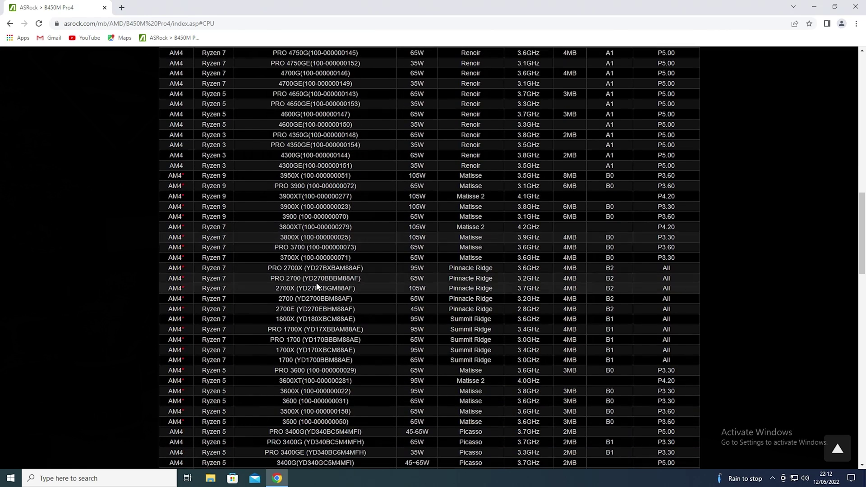
pyautogui.scroll(-8, 318, 288)
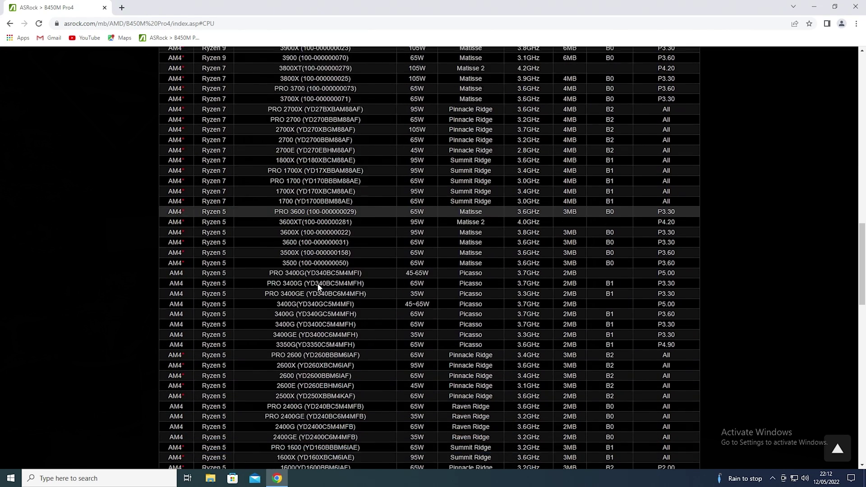
pyautogui.scroll(-4, 322, 285)
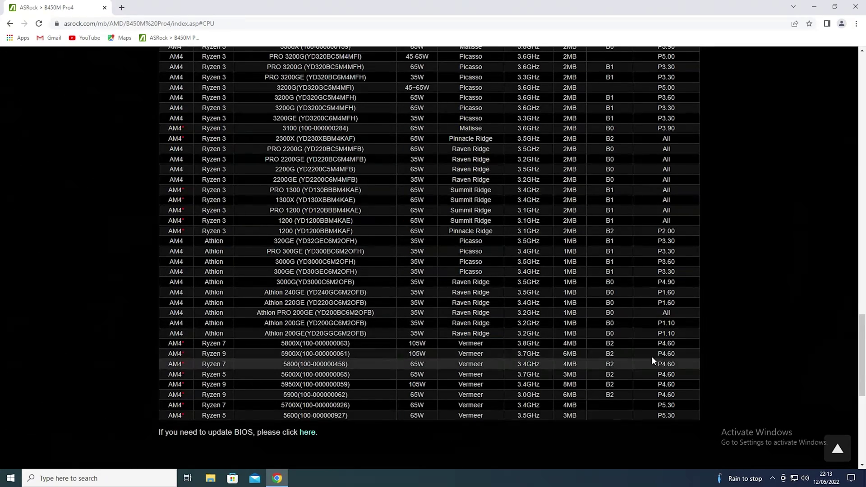
pyautogui.scroll(20, 653, 361)
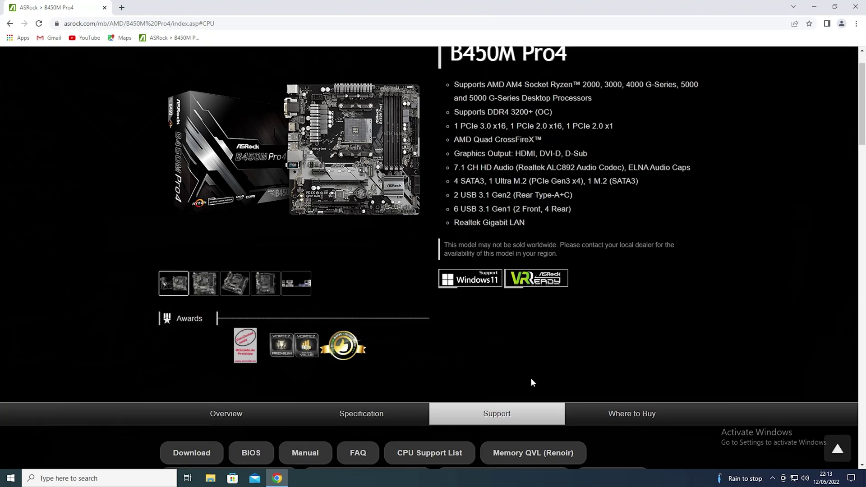
pyautogui.scroll(-4, 406, 311)
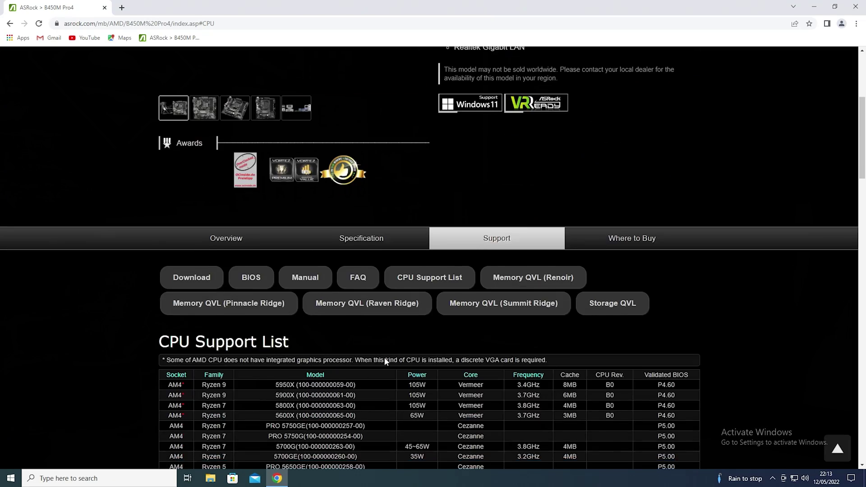
# Download the version 5.30 BIOS zip from the Global server, accepting the warning.
pyautogui.click(247, 279)
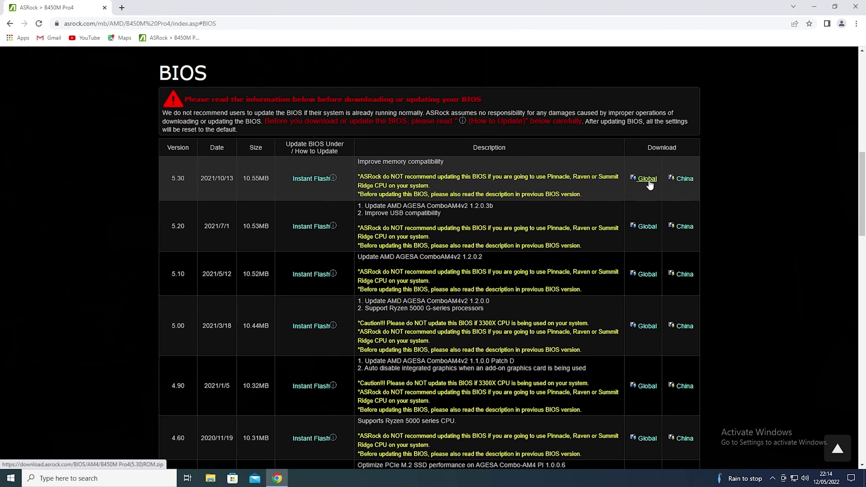
pyautogui.click(648, 180)
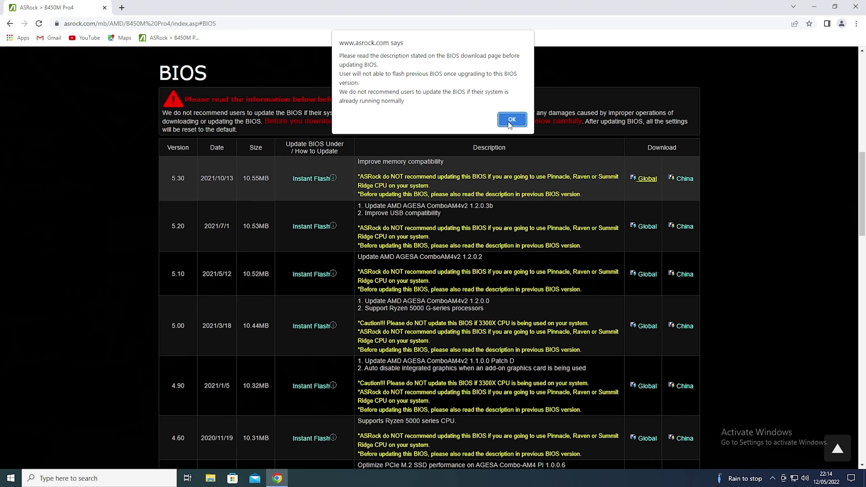
pyautogui.click(512, 120)
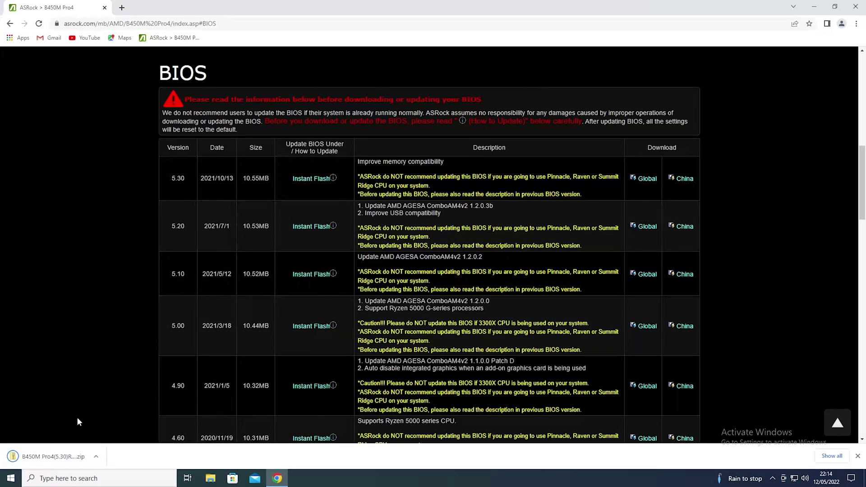
pyautogui.click(97, 458)
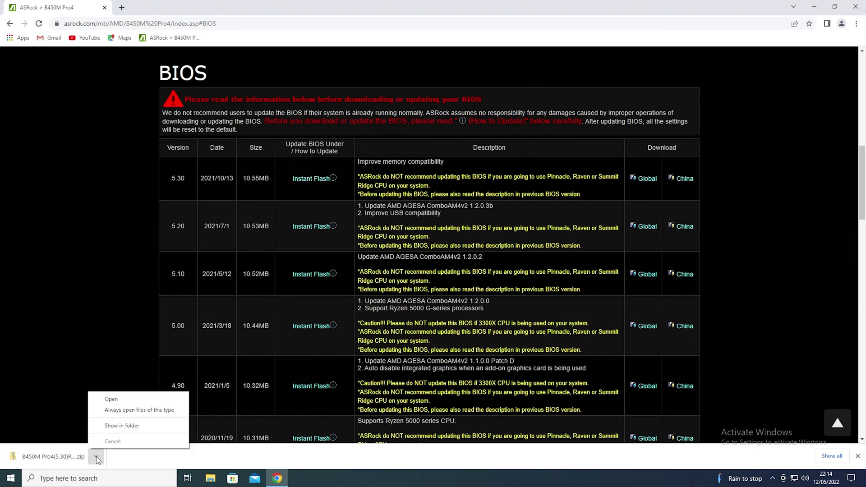
# Extract the BIOS zip into its suggested B450M Pro4(5.30)ROM folder in Downloads.
pyautogui.click(115, 426)
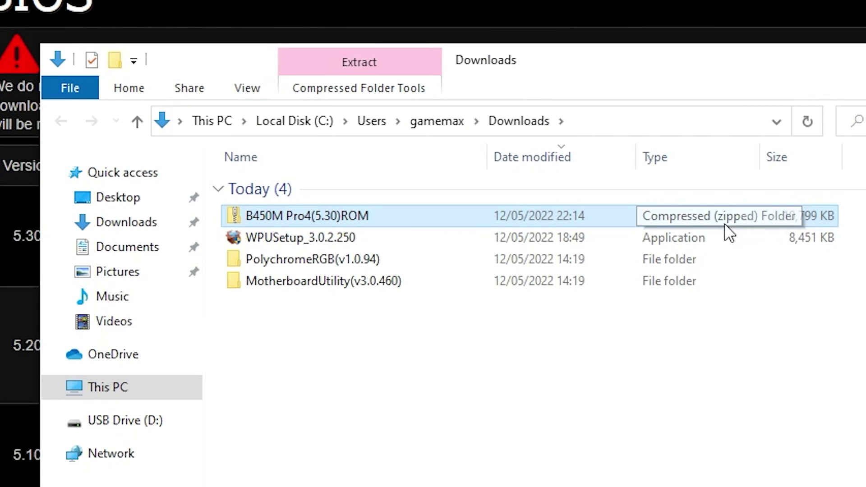
pyautogui.rightClick(324, 217)
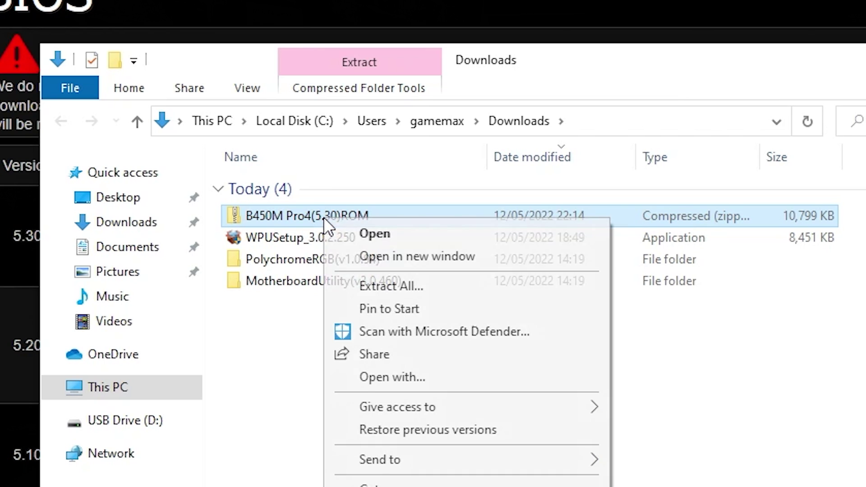
pyautogui.click(380, 288)
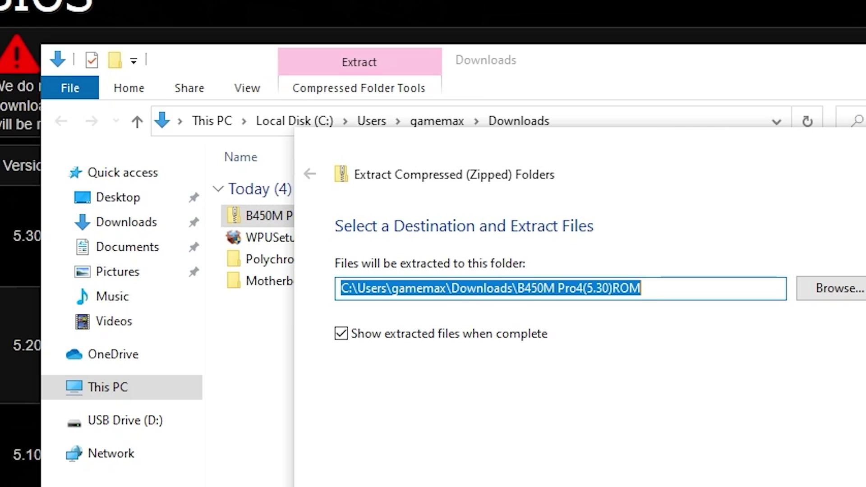
pyautogui.press('Return')
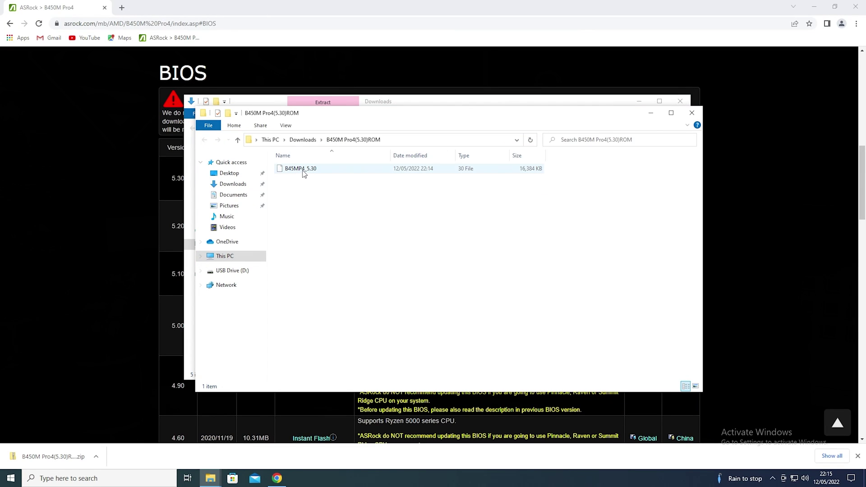
# Move B45MP4_5.30 onto USB Drive (D:) and close both Explorer windows.
pyautogui.rightClick(303, 171)
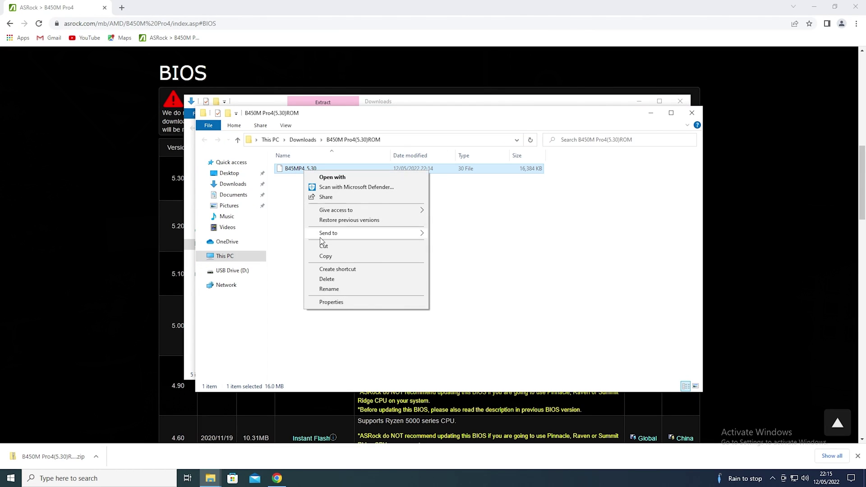
pyautogui.click(323, 248)
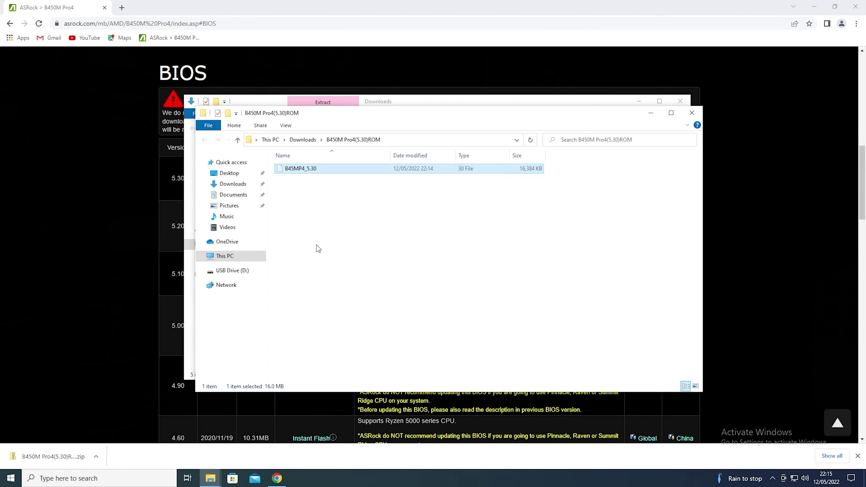
pyautogui.click(225, 273)
pyautogui.rightClick(313, 204)
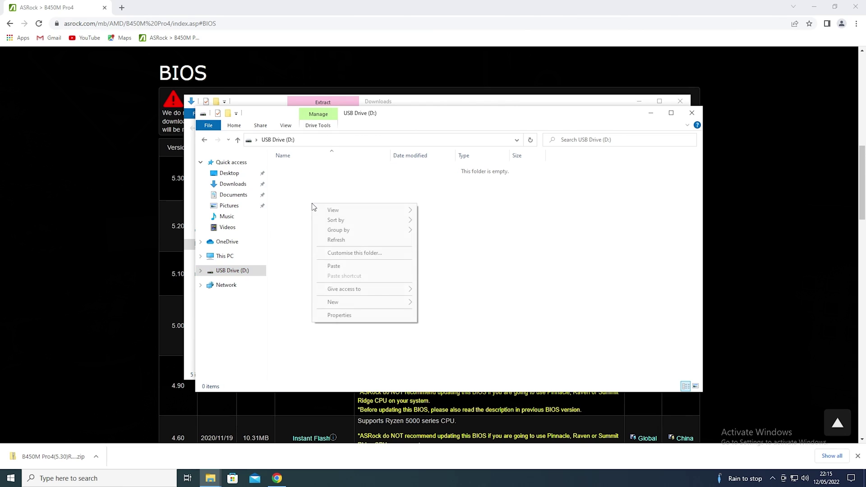
pyautogui.click(333, 266)
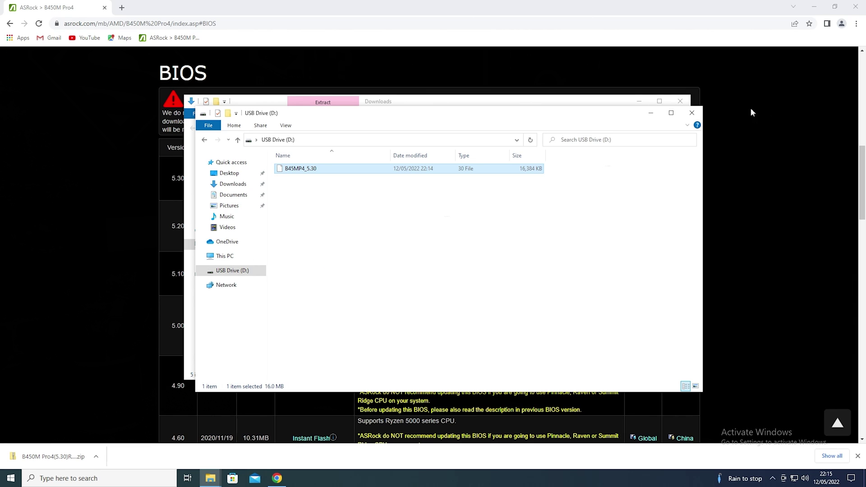
pyautogui.click(692, 113)
pyautogui.click(680, 101)
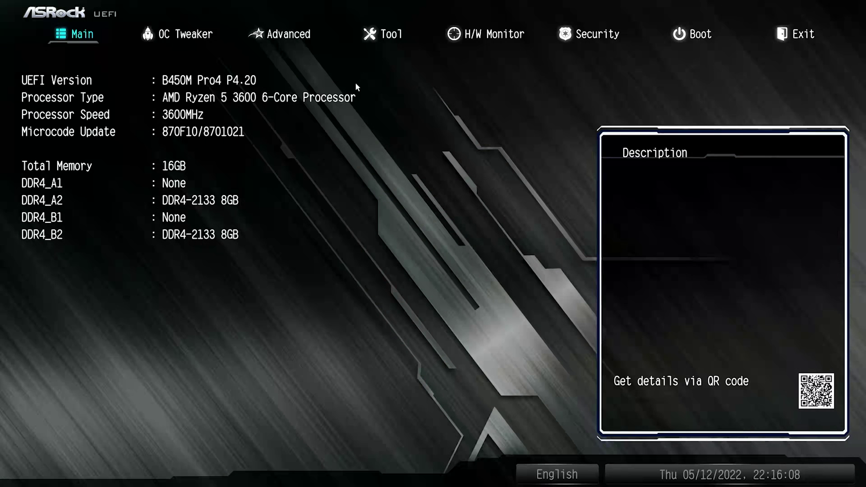
# Launch Instant Flash from the Tool tab and choose to update with B45MP4_5.30.
pyautogui.click(375, 37)
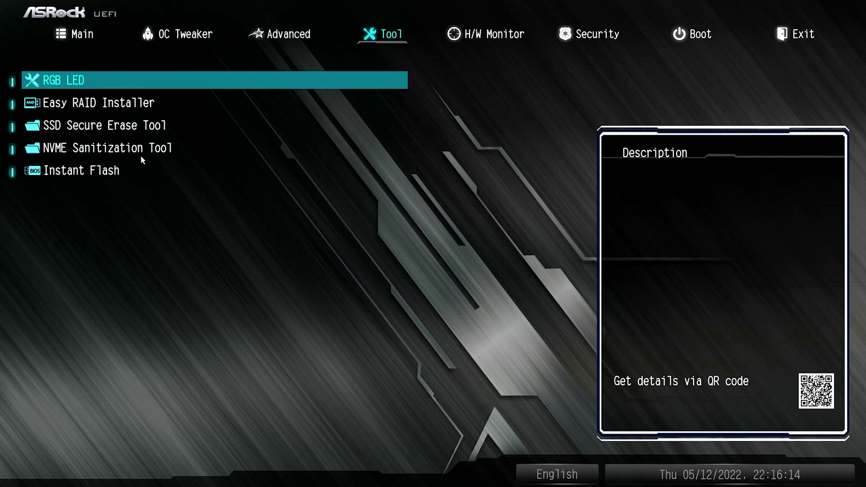
pyautogui.click(111, 172)
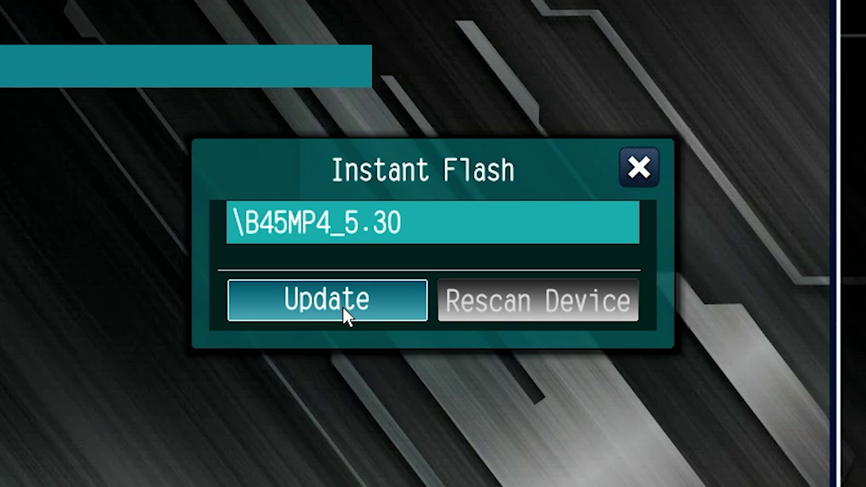
pyautogui.click(343, 307)
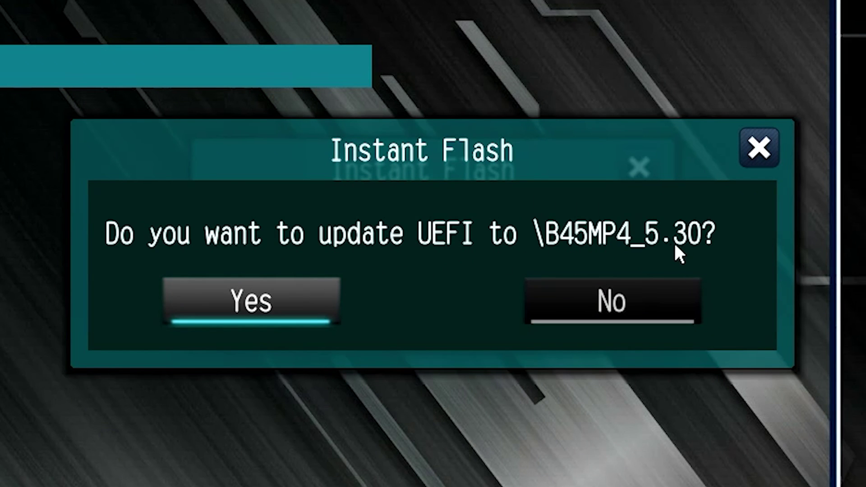
# Confirm flashing the UEFI to B450M Pro4 P5.30 and let it reboot.
pyautogui.click(267, 302)
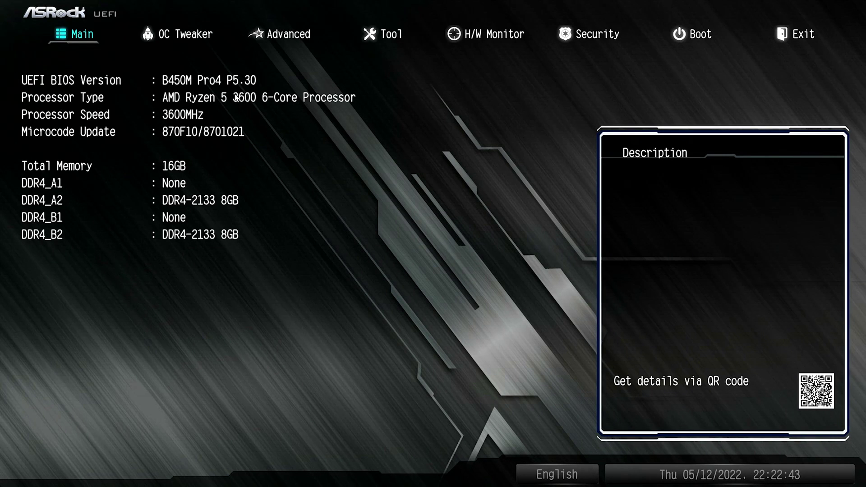
# On OC Tweaker, load XMP 2.0 Profile 1 and check DDR4-3000 at 1.350 V.
pyautogui.press('Right')
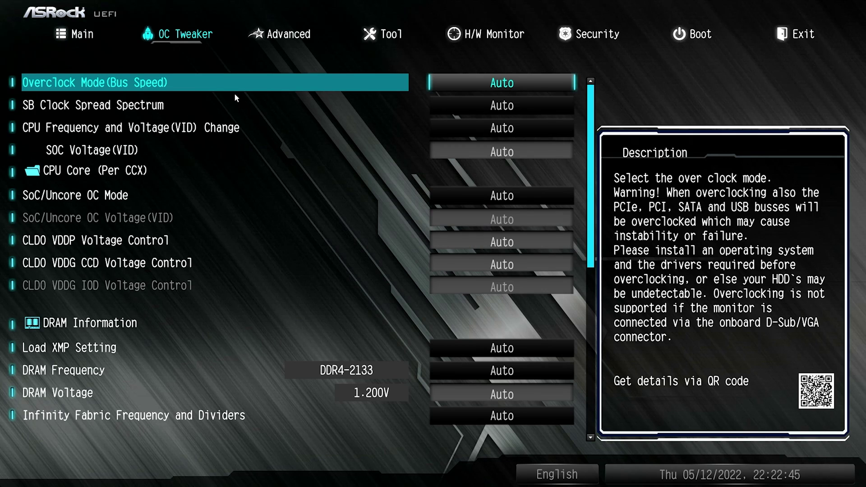
pyautogui.press('Down')
pyautogui.press('Down')
pyautogui.press('Down')
pyautogui.press('Down')
pyautogui.press('Down')
pyautogui.press('Down')
pyautogui.press('Down')
pyautogui.press('Down')
pyautogui.press('Down')
pyautogui.press('Down')
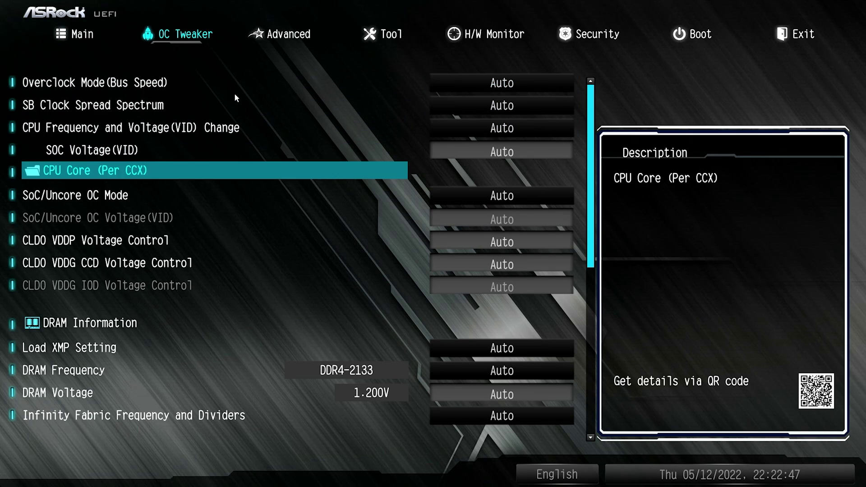
pyautogui.press('Up')
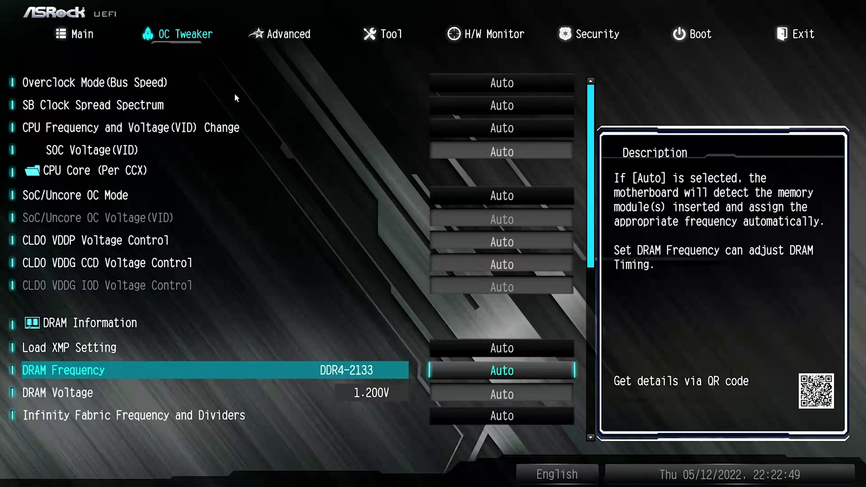
pyautogui.press('Up')
pyautogui.press('Return')
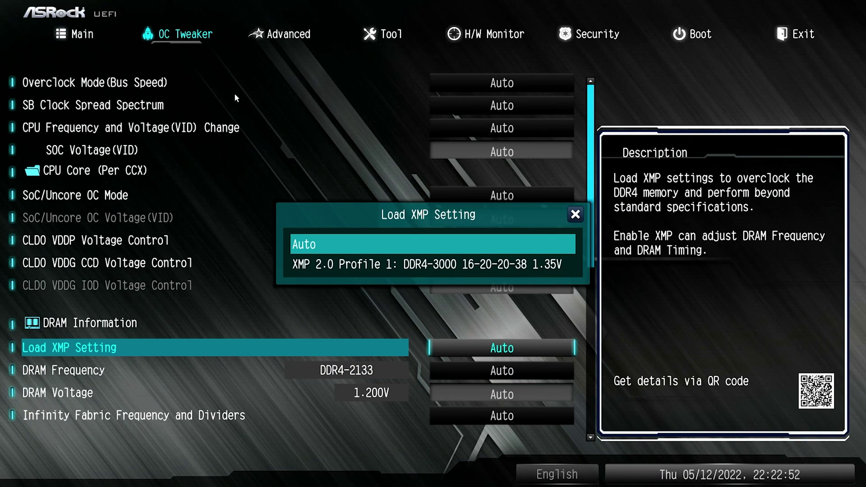
pyautogui.press('Down')
pyautogui.press('Return')
pyautogui.press('Down')
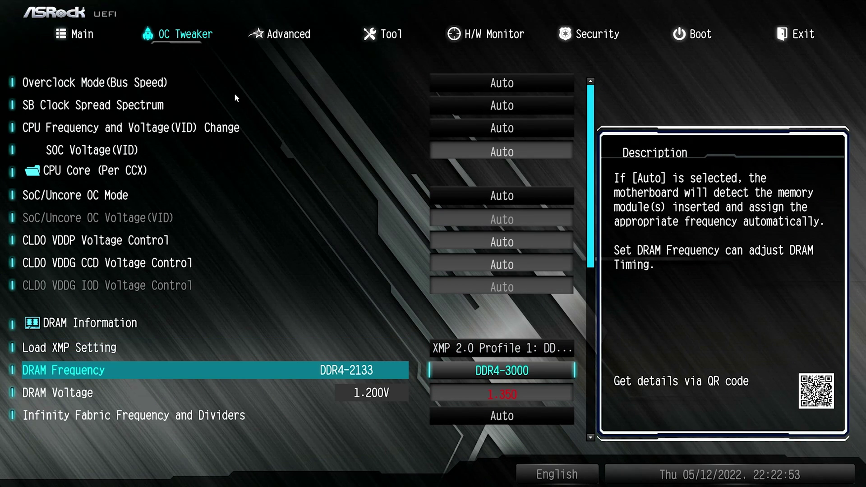
pyautogui.press('Down')
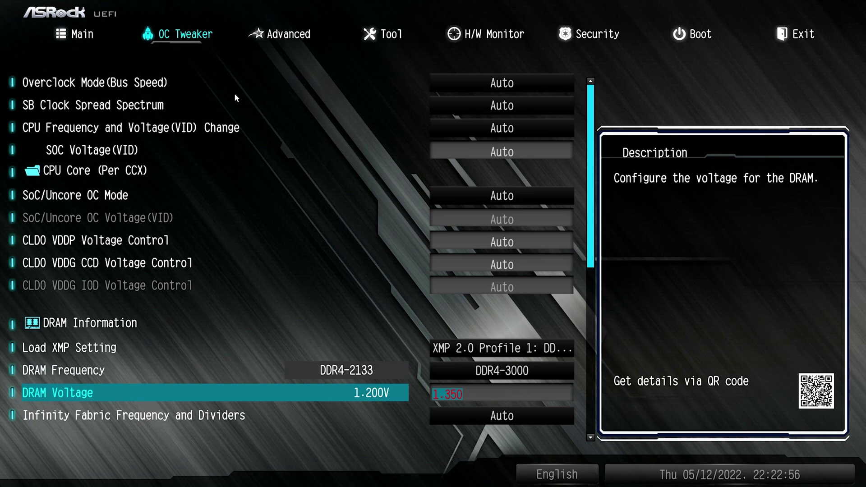
# Arrow through the Tool, Security and H/W Monitor pages toward Boot.
pyautogui.press('Right')
pyautogui.press('Right')
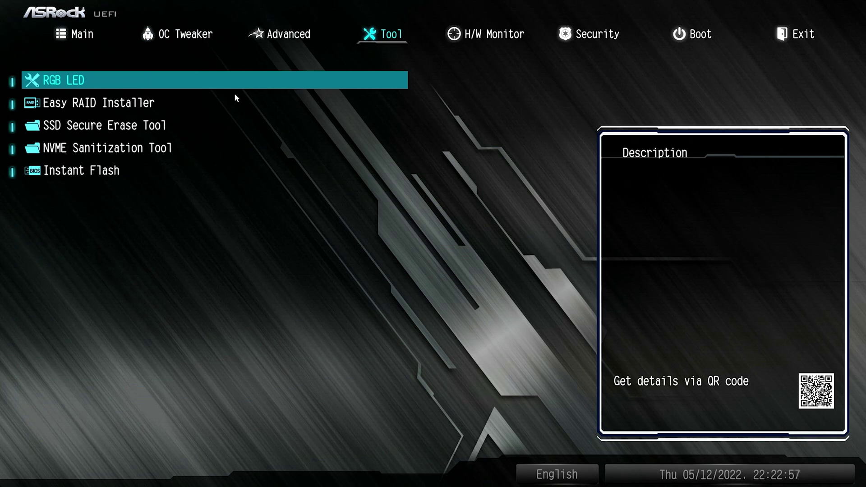
pyautogui.press('Right')
pyautogui.press('Right')
pyautogui.press('Left')
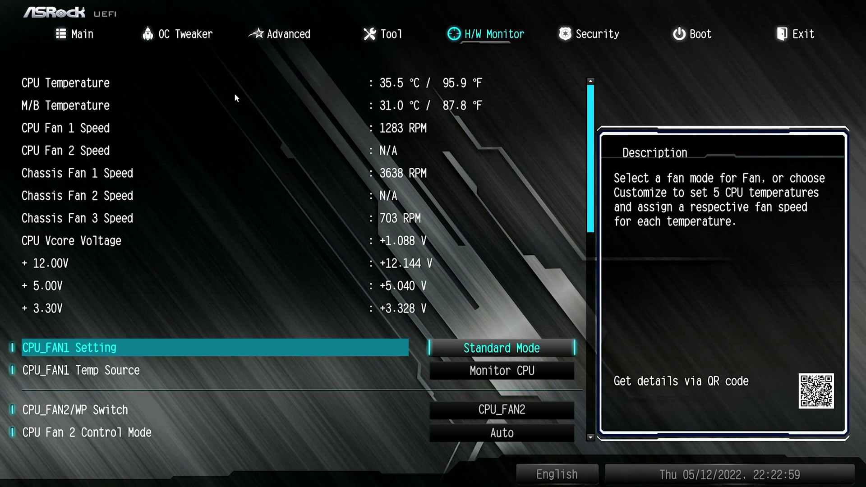
pyautogui.press('Right')
pyautogui.press('Right')
pyautogui.press('Right')
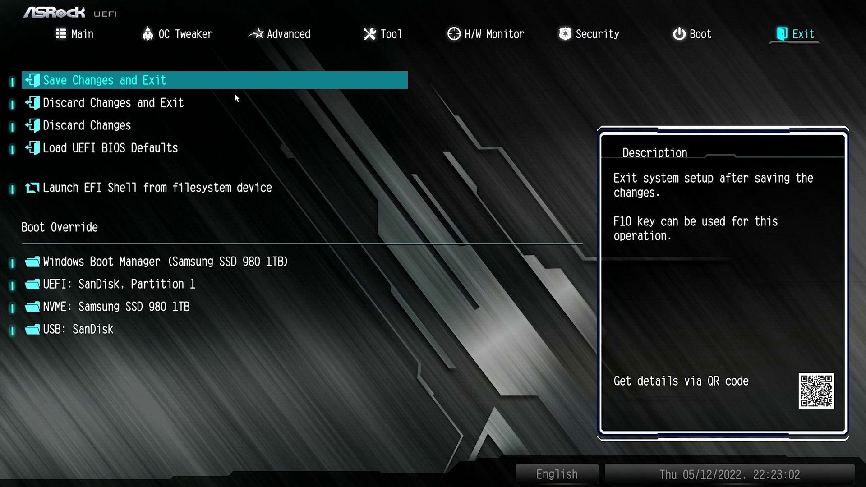
# Choose Save Changes and Exit on the Exit page.
pyautogui.press('Return')
pyautogui.press('Return')
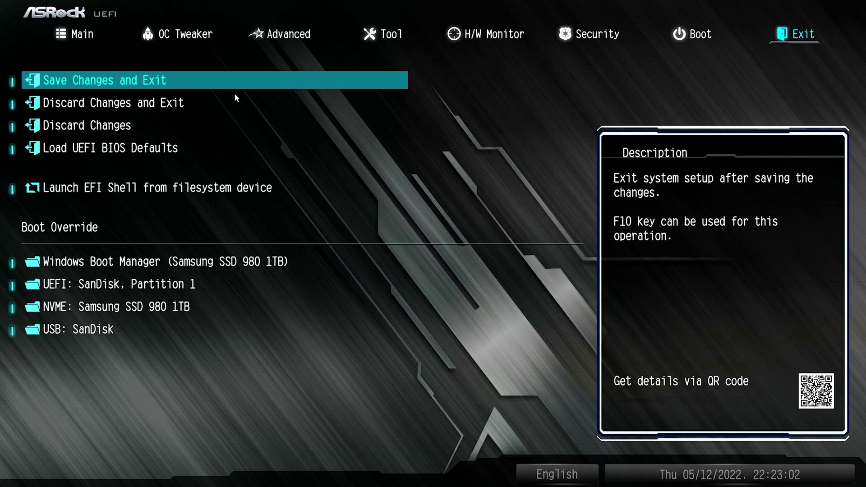